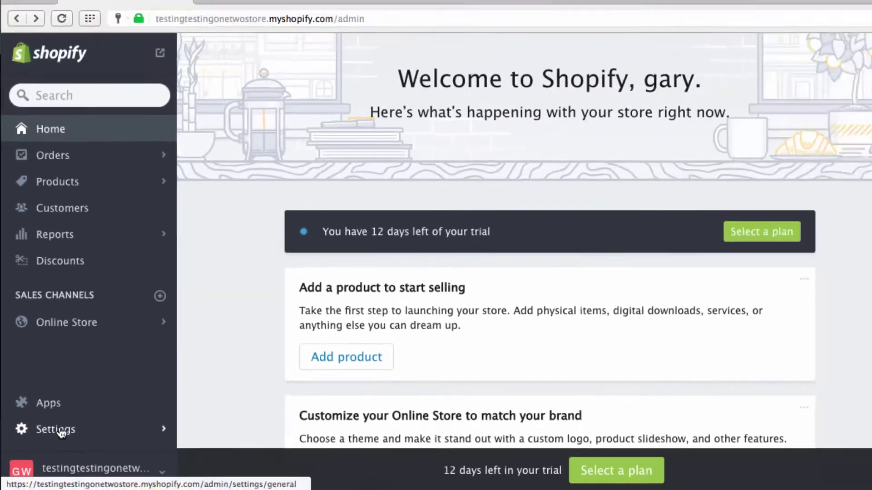
# Open the store's general settings and review the store details, store address, and standards and formats sections.
pyautogui.click(68, 454)
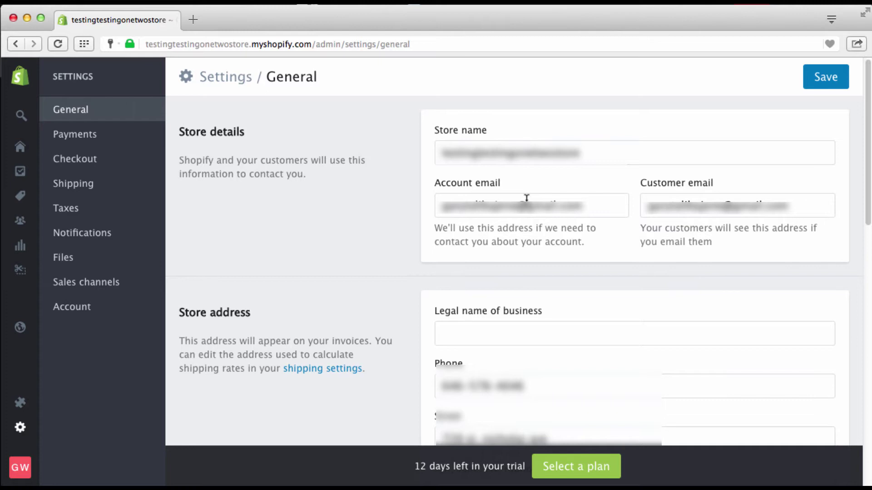
pyautogui.write('m')
pyautogui.write('m')
pyautogui.scroll(-1, 651, 268)
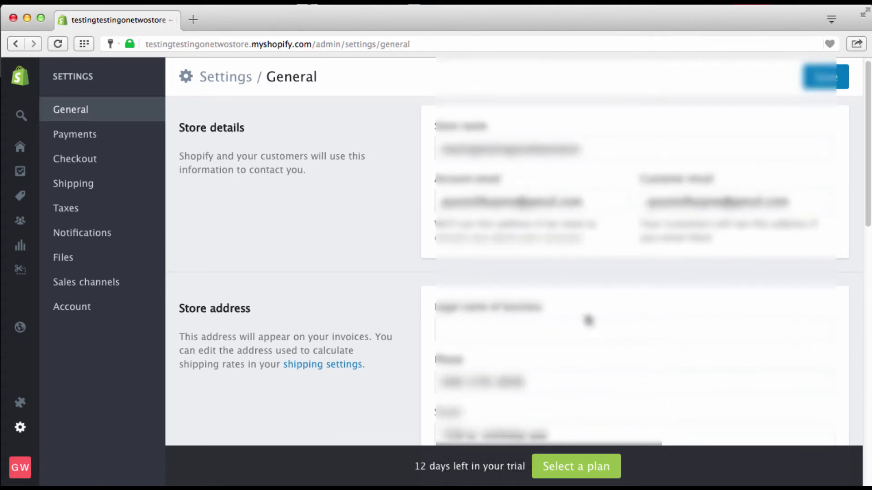
pyautogui.scroll(-5, 589, 321)
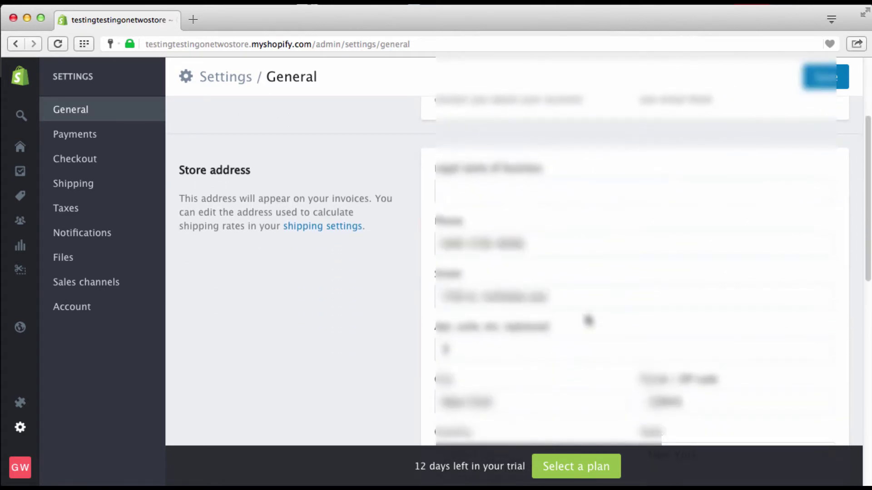
pyautogui.scroll(-3, 588, 320)
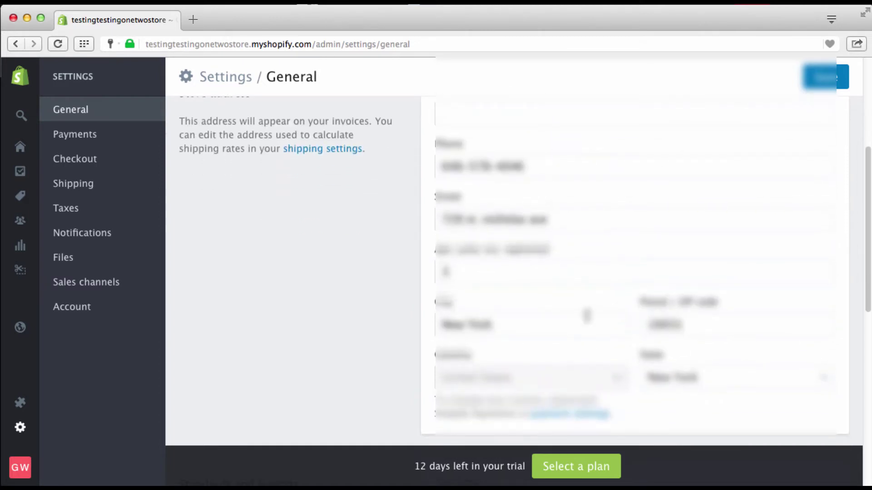
pyautogui.scroll(-1, 588, 315)
pyautogui.scroll(3, 589, 320)
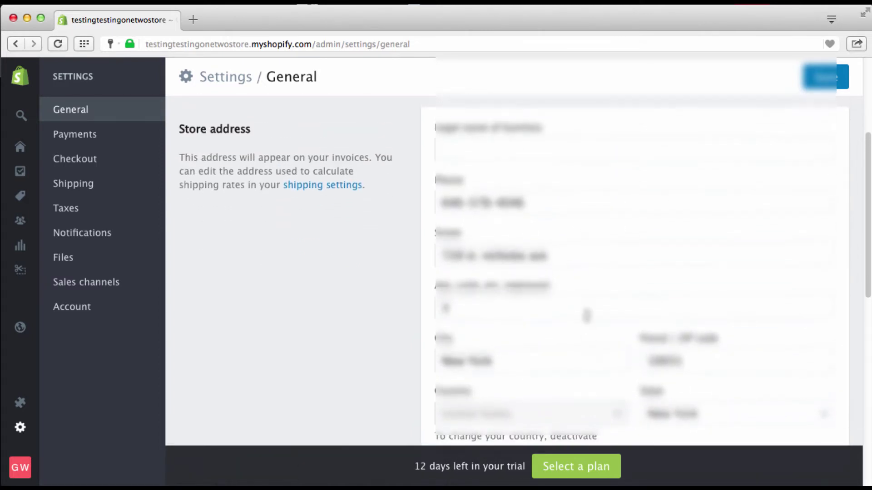
pyautogui.scroll(-10, 588, 321)
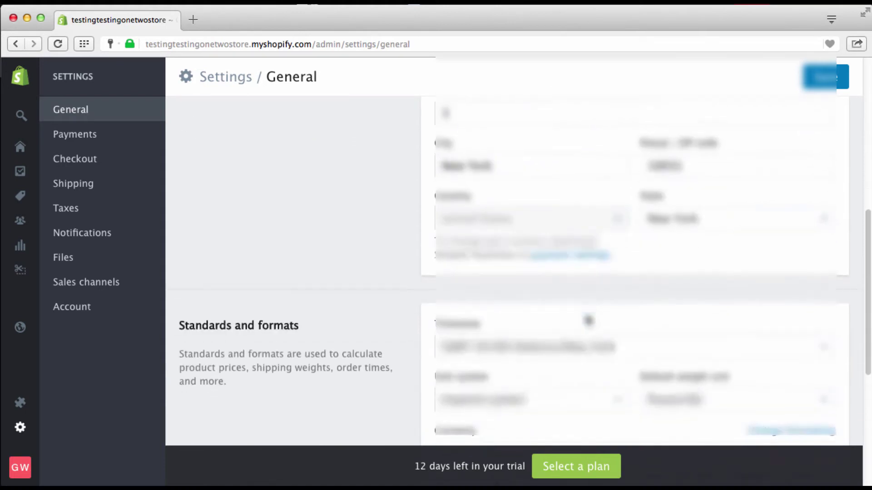
pyautogui.scroll(-5, 588, 321)
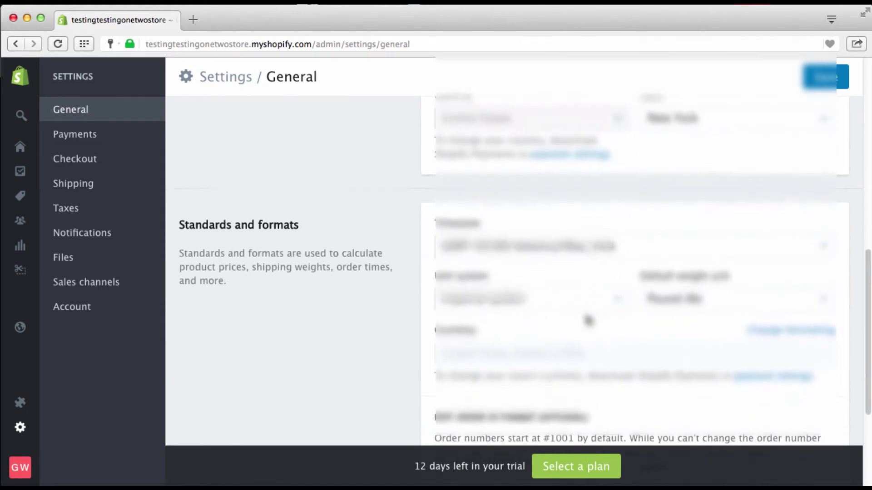
pyautogui.scroll(-4, 588, 321)
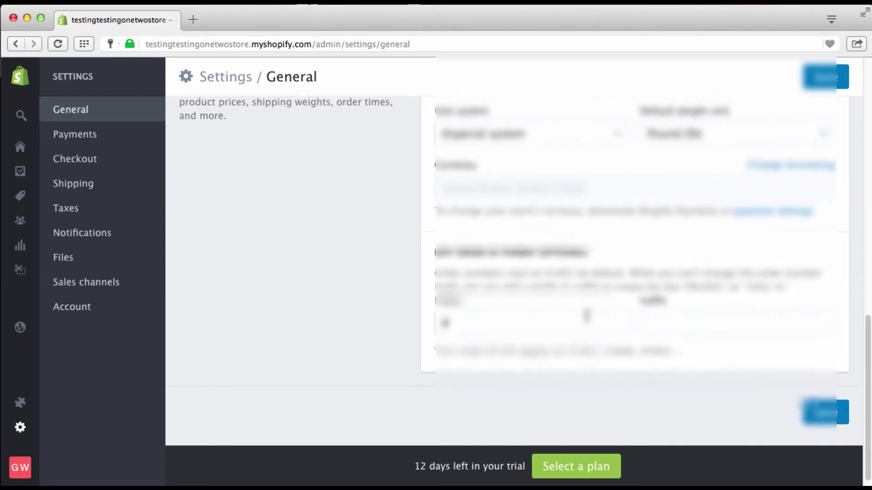
pyautogui.scroll(7, 587, 316)
pyautogui.scroll(1, 587, 318)
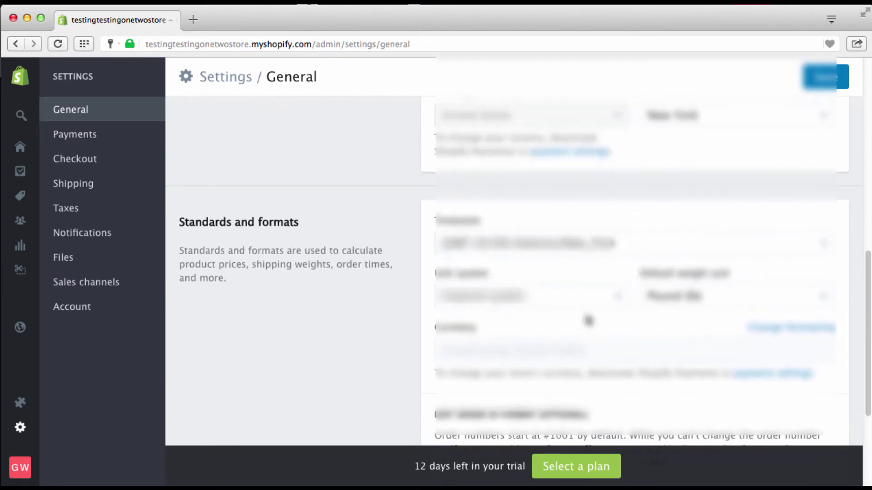
pyautogui.scroll(10, 588, 321)
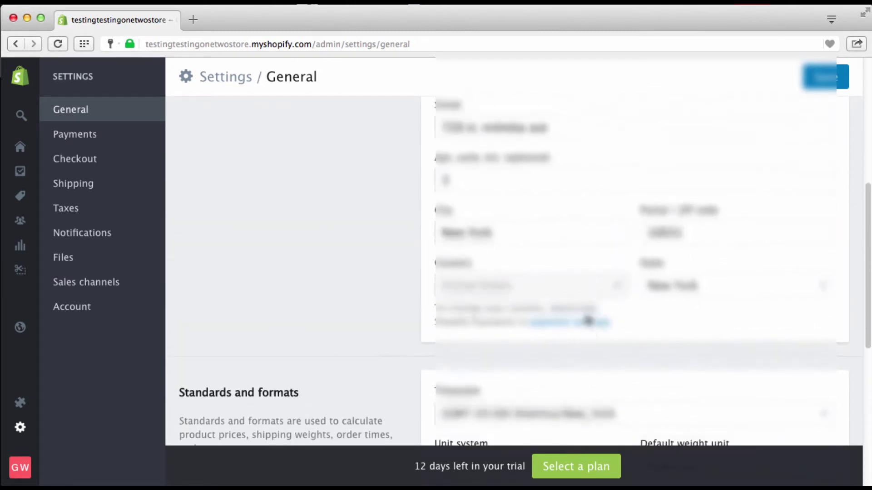
pyautogui.scroll(3, 588, 321)
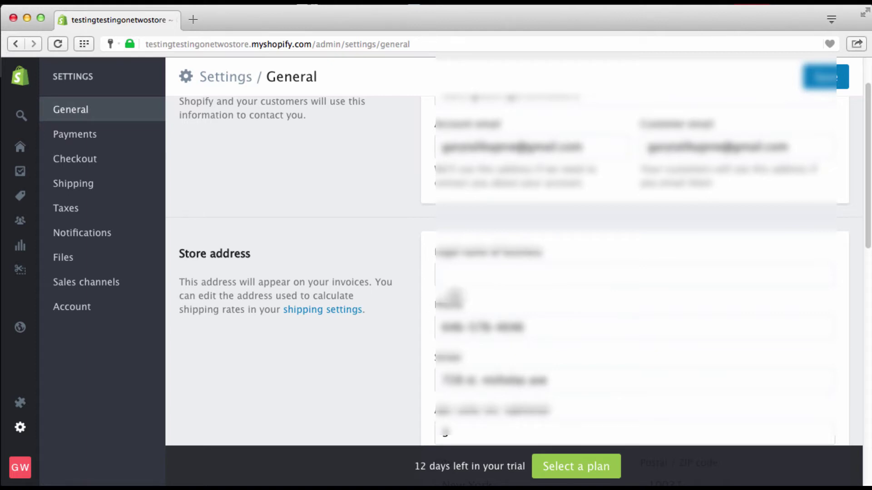
pyautogui.scroll(-4, 455, 294)
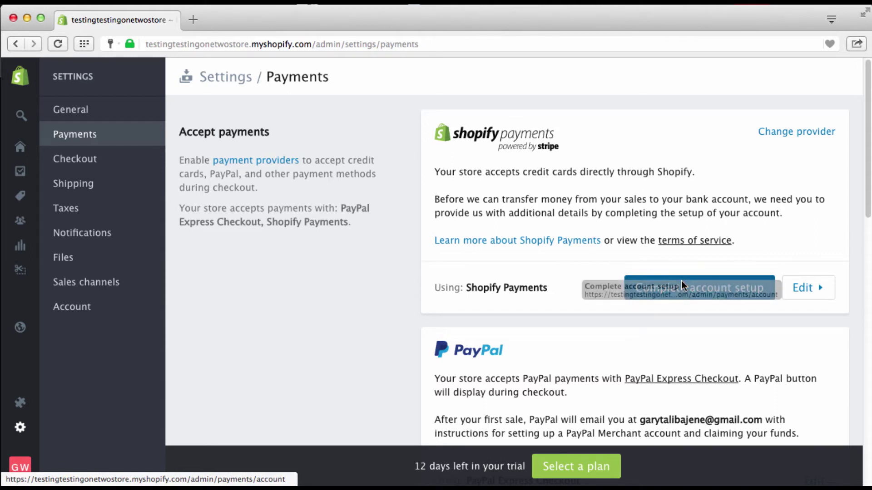
# Open the Shopify Payments account setup and examine the business type choices and the Employer Identification Number field.
pyautogui.click(698, 292)
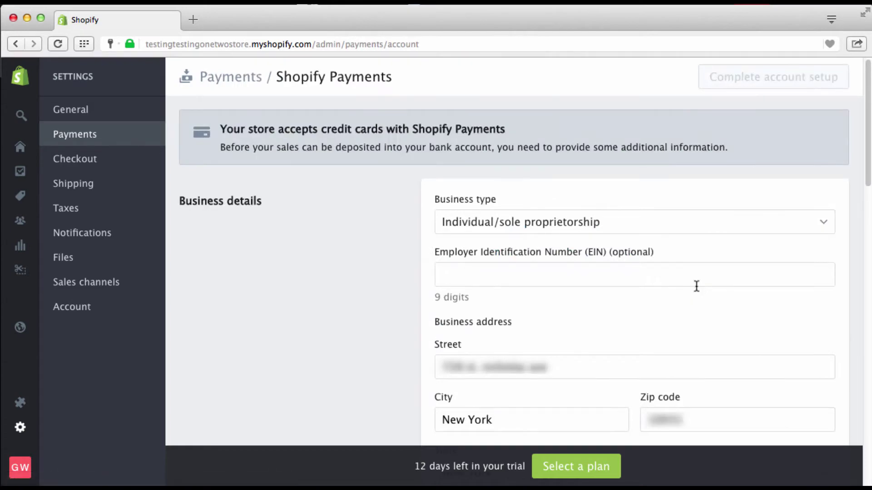
pyautogui.click(638, 227)
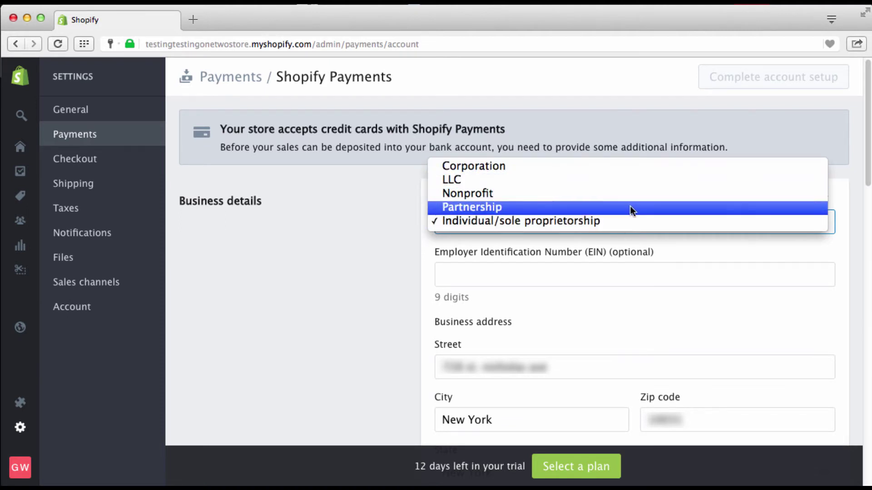
pyautogui.click(658, 249)
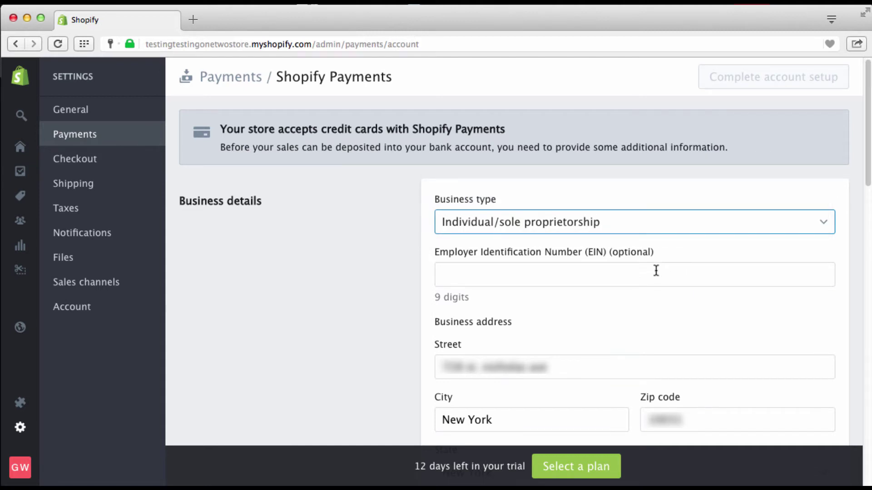
pyautogui.click(582, 268)
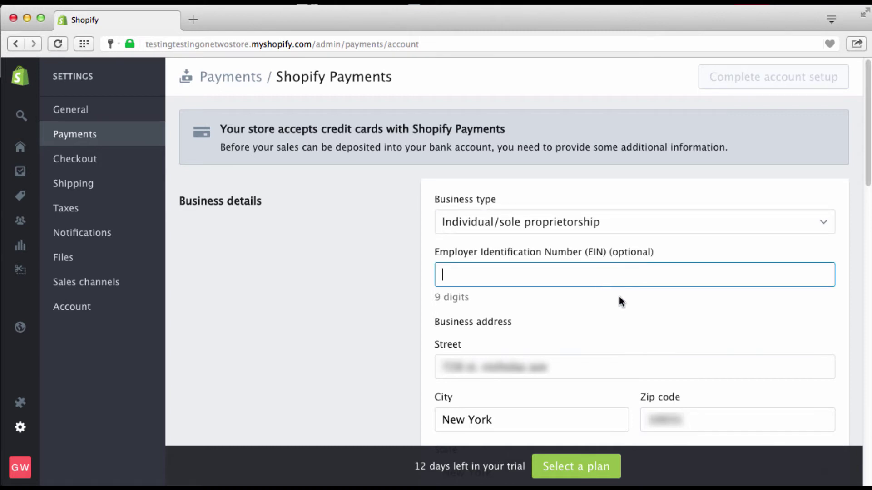
pyautogui.click(653, 336)
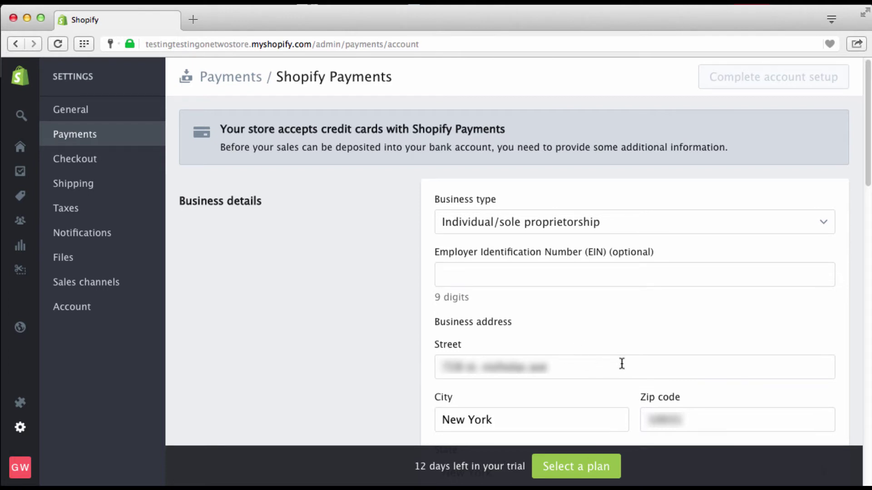
# Review the personal details, product details, customer billing statement and banking information sections of the Shopify Payments setup.
pyautogui.scroll(-7, 622, 364)
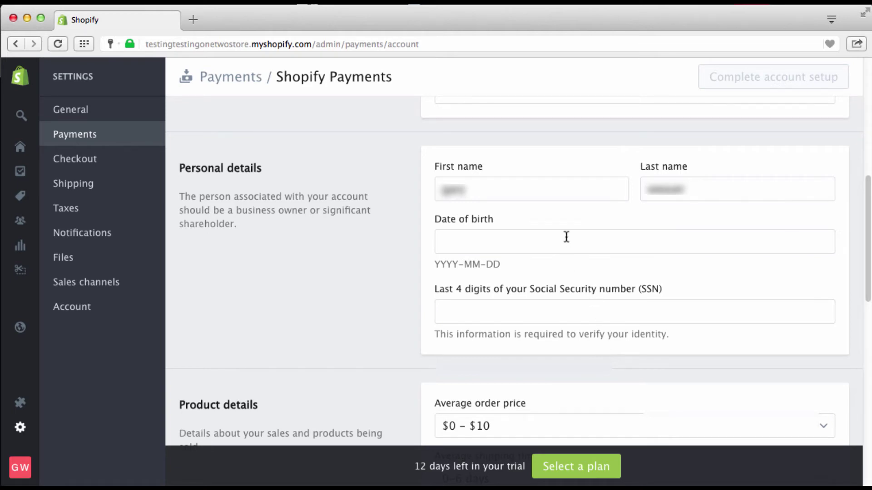
pyautogui.click(557, 308)
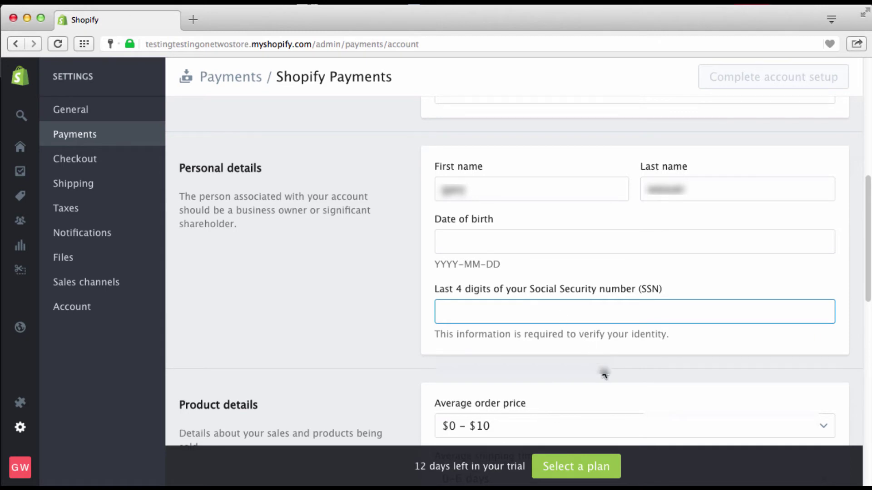
pyautogui.scroll(-5, 604, 375)
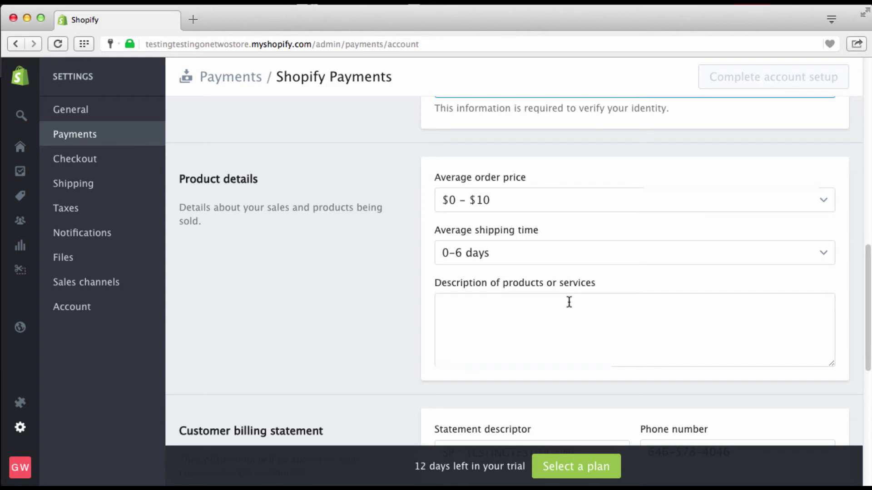
pyautogui.scroll(-5, 569, 302)
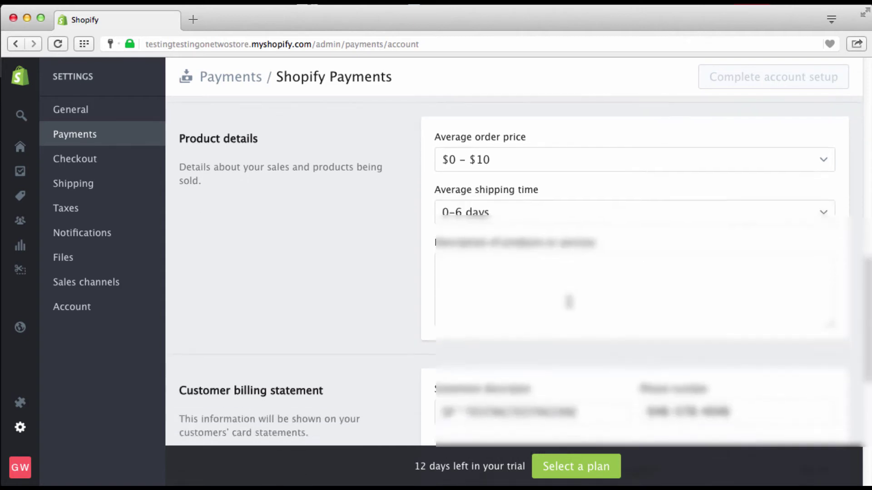
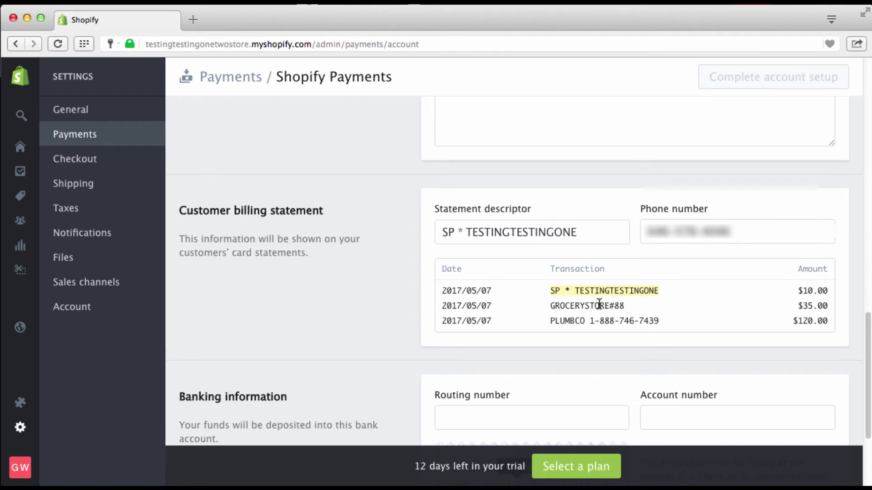
pyautogui.scroll(-5, 600, 303)
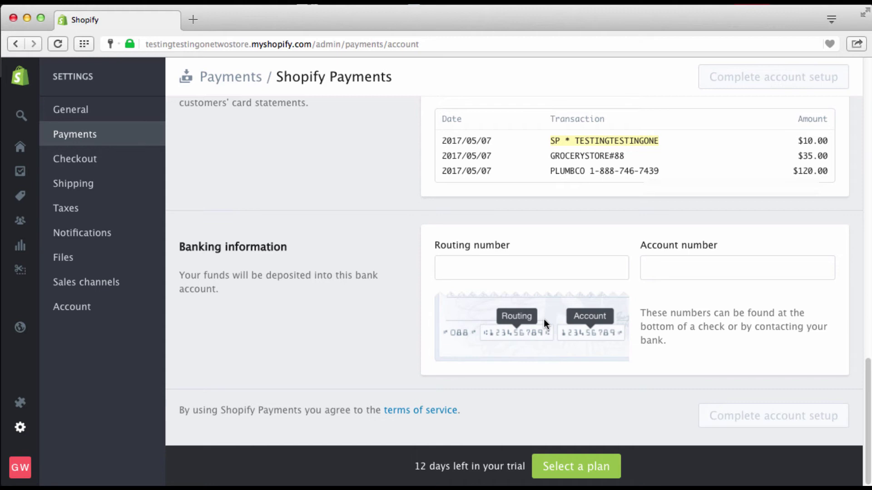
pyautogui.click(563, 261)
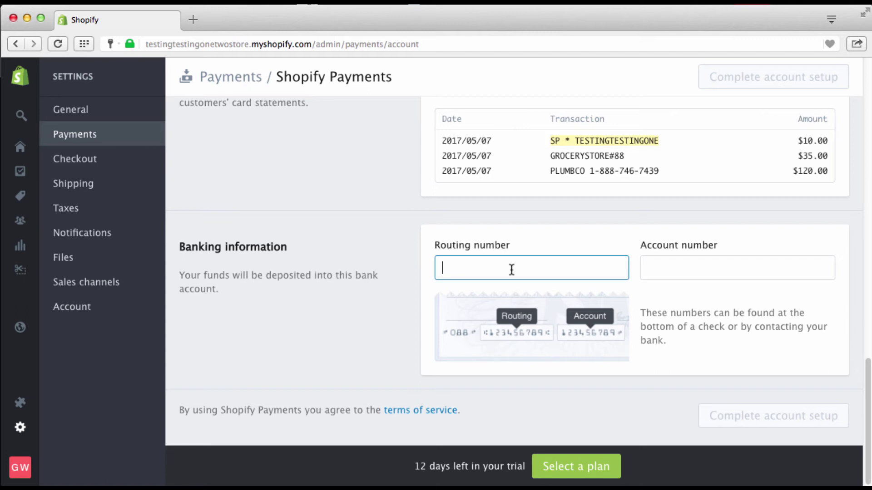
pyautogui.click(702, 261)
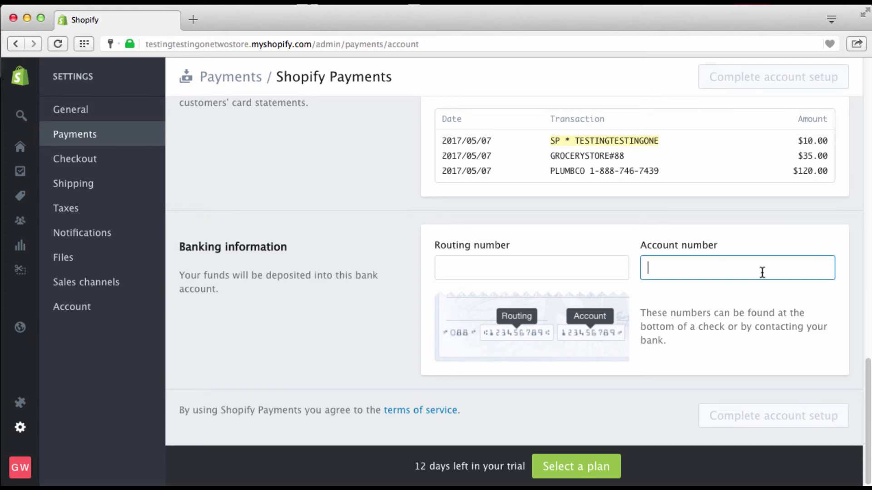
# Open the checkout settings and make customer accounts optional.
pyautogui.click(81, 162)
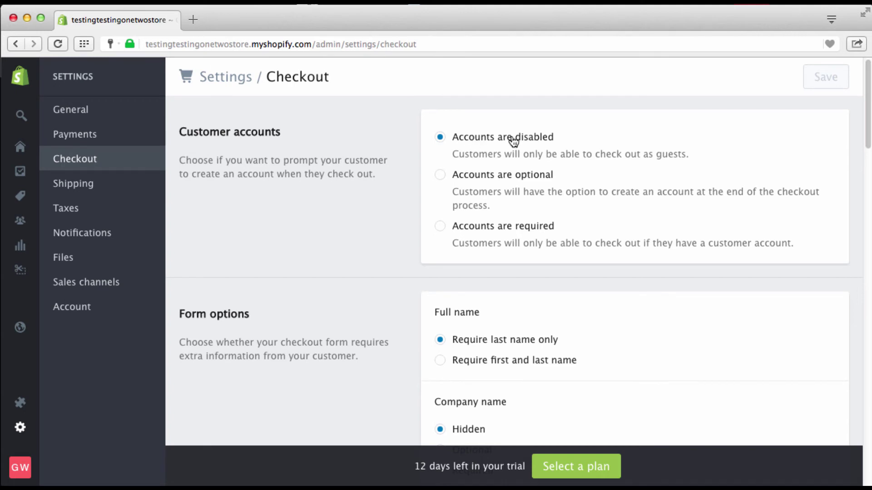
pyautogui.click(441, 176)
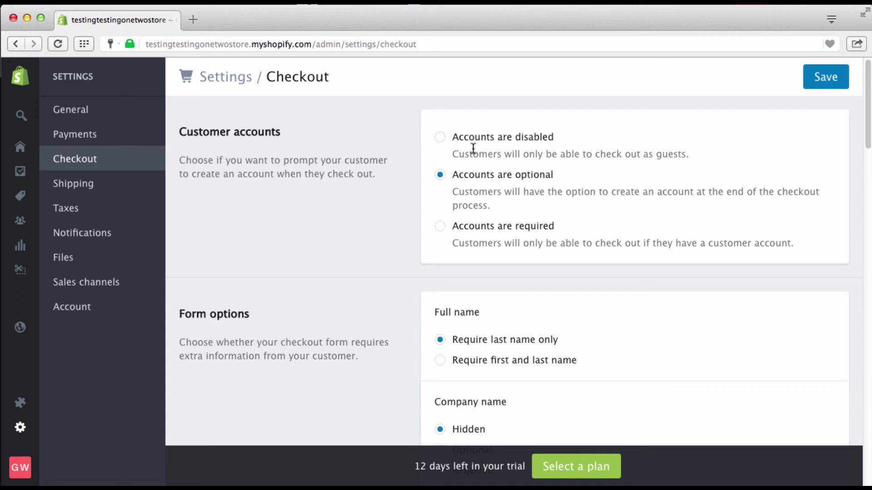
pyautogui.click(440, 138)
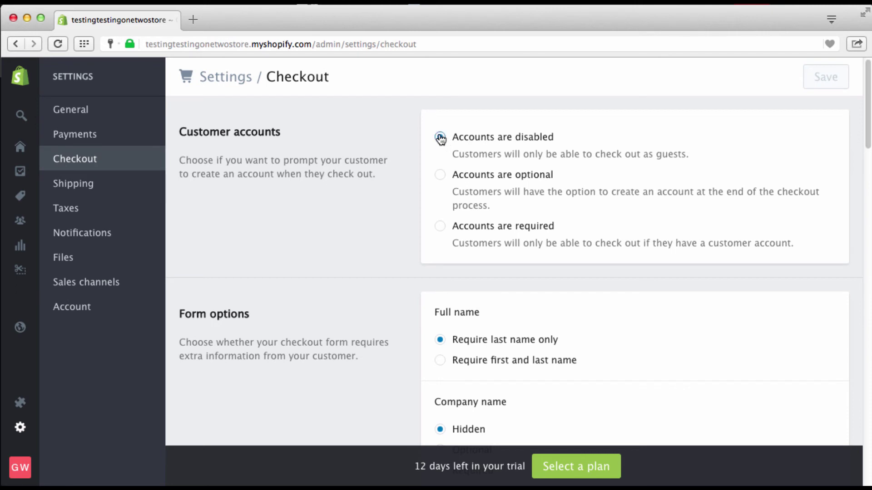
pyautogui.click(440, 177)
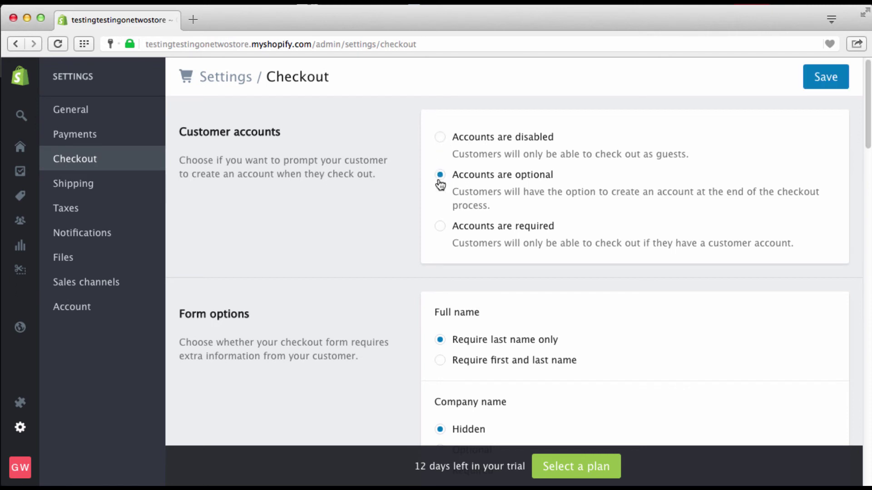
pyautogui.click(440, 228)
pyautogui.click(441, 178)
# Set the checkout form's full name option to require first and last name.
pyautogui.scroll(-3, 486, 236)
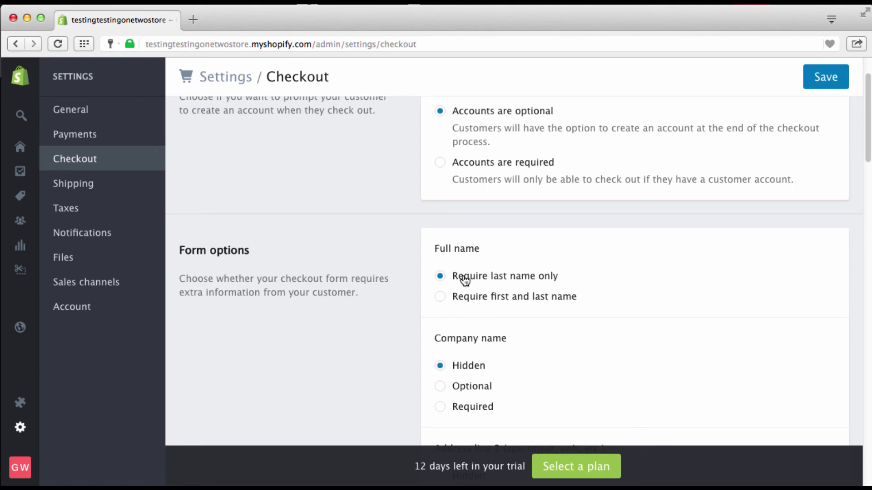
pyautogui.scroll(-1, 463, 277)
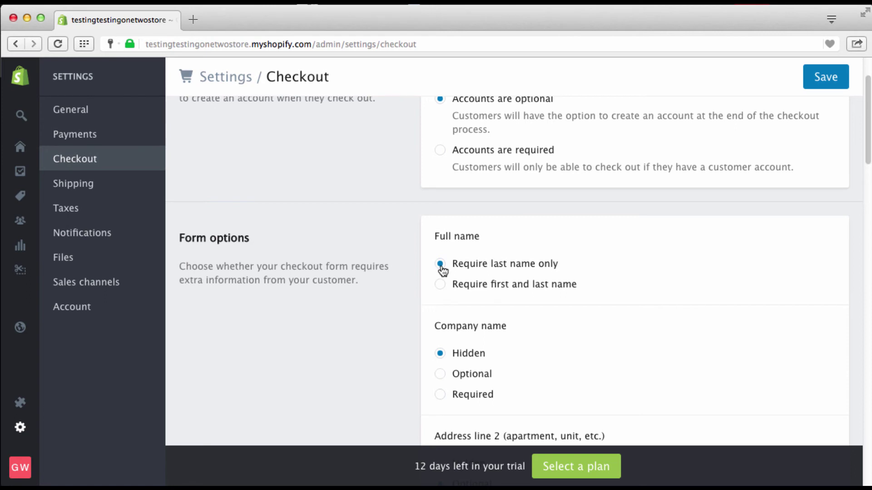
pyautogui.click(444, 289)
# Set the promotional email permission in order processing so that the customer agrees to receive promotional emails by default.
pyautogui.scroll(-2, 524, 295)
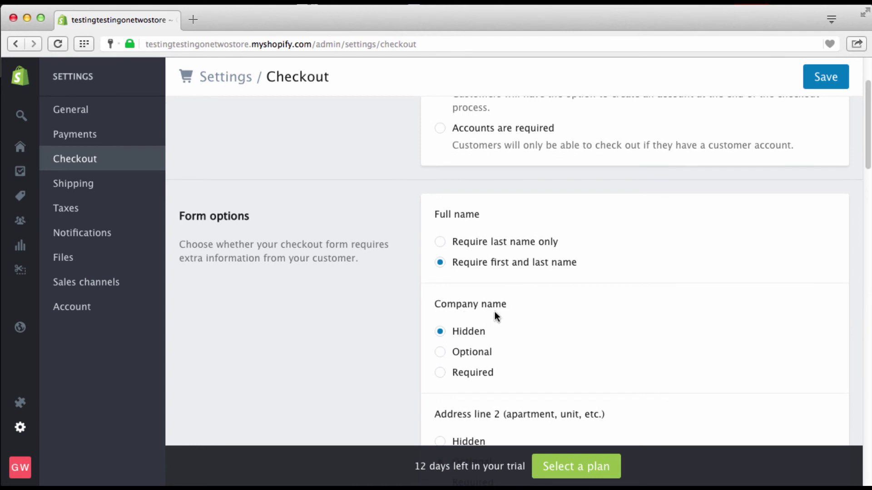
pyautogui.scroll(-5, 473, 310)
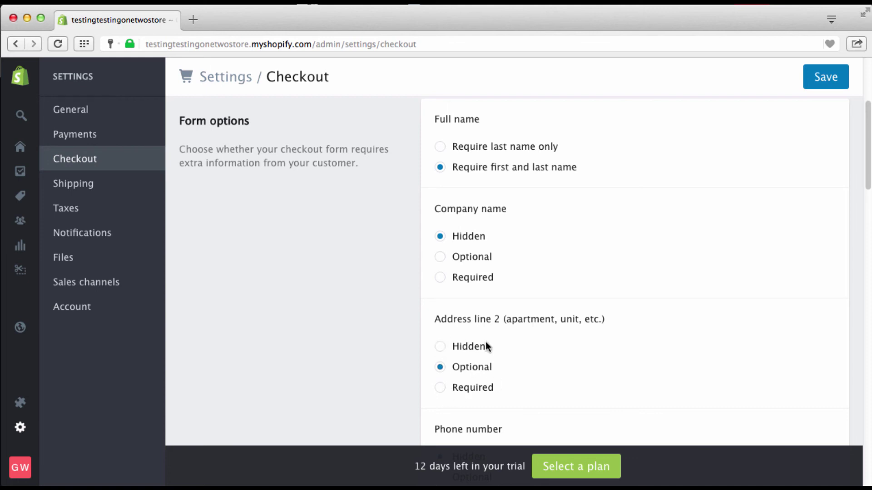
pyautogui.scroll(-1, 512, 365)
pyautogui.scroll(-2, 512, 364)
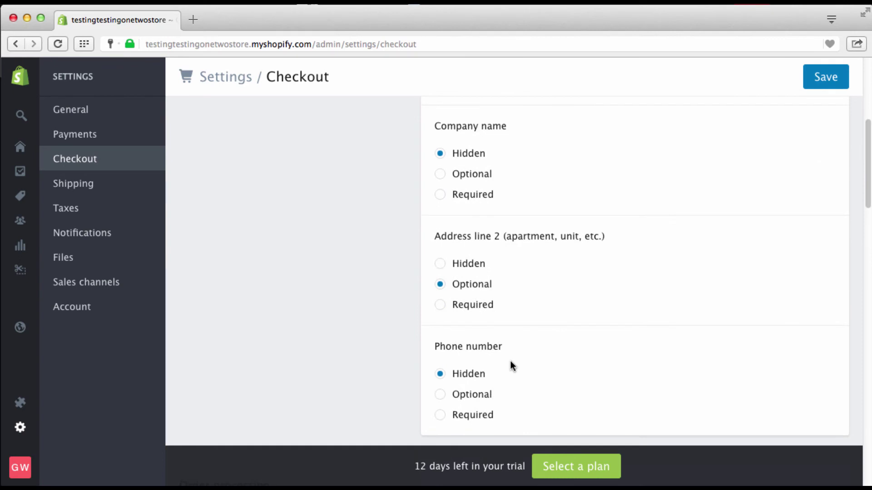
pyautogui.scroll(-2, 511, 364)
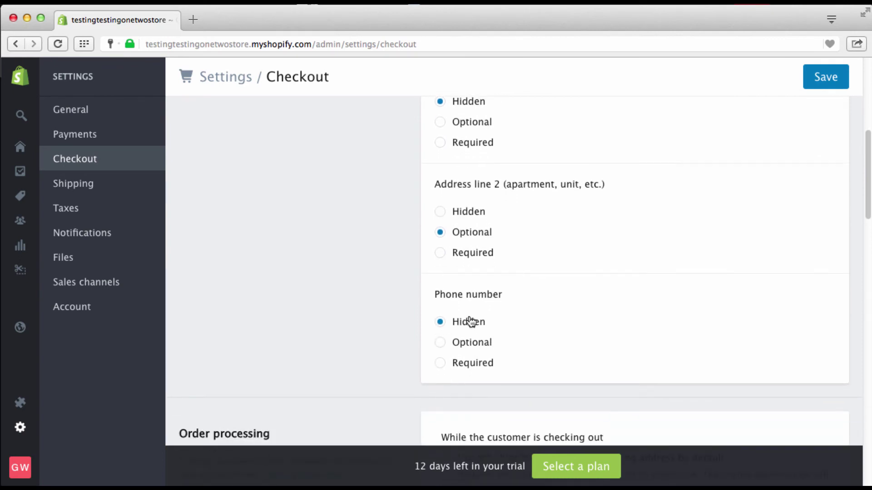
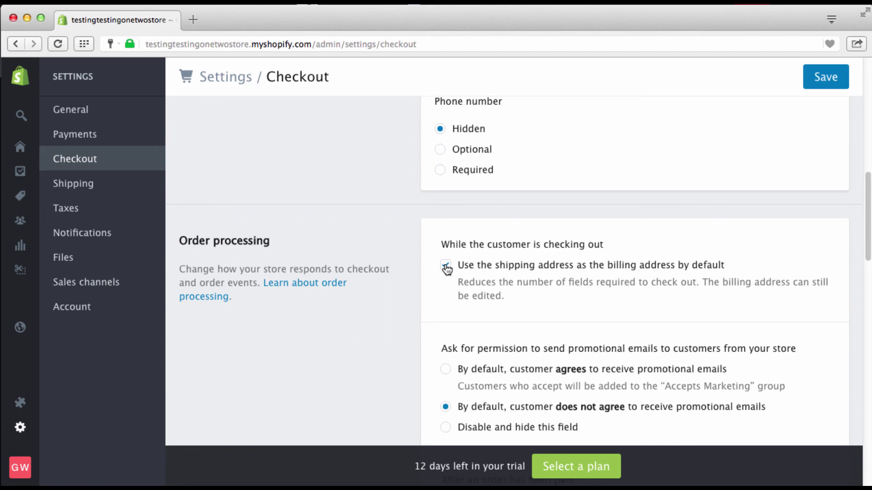
pyautogui.scroll(-3, 446, 269)
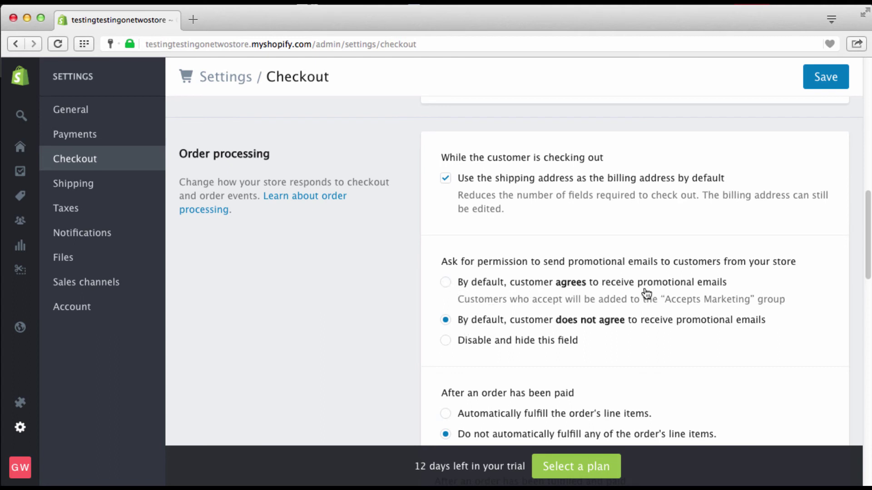
pyautogui.click(447, 283)
# Review the order fulfillment, automatic archiving, additional scripts and checkout language settings.
pyautogui.scroll(-5, 601, 286)
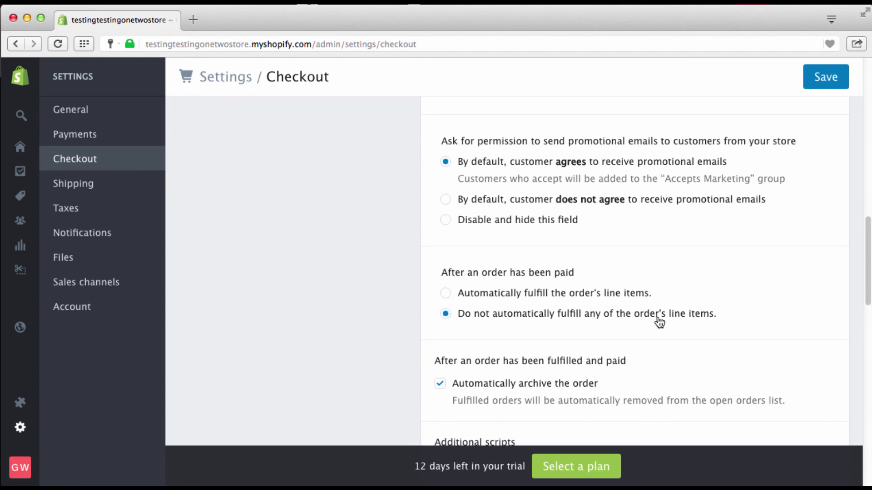
pyautogui.scroll(-3, 659, 323)
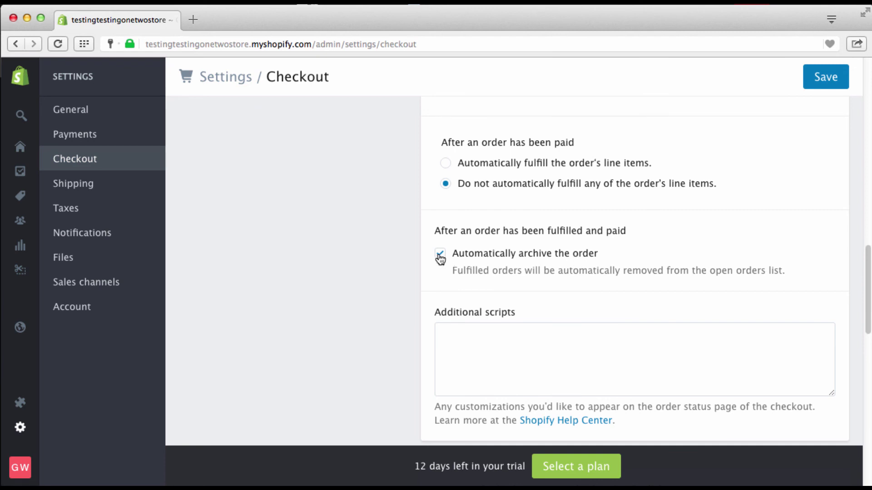
pyautogui.scroll(-1, 440, 258)
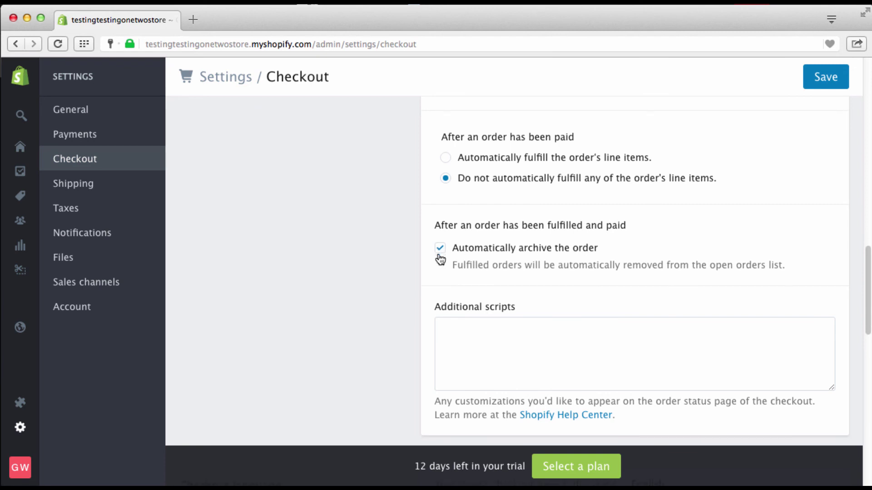
pyautogui.scroll(-1, 511, 275)
pyautogui.scroll(-1, 512, 275)
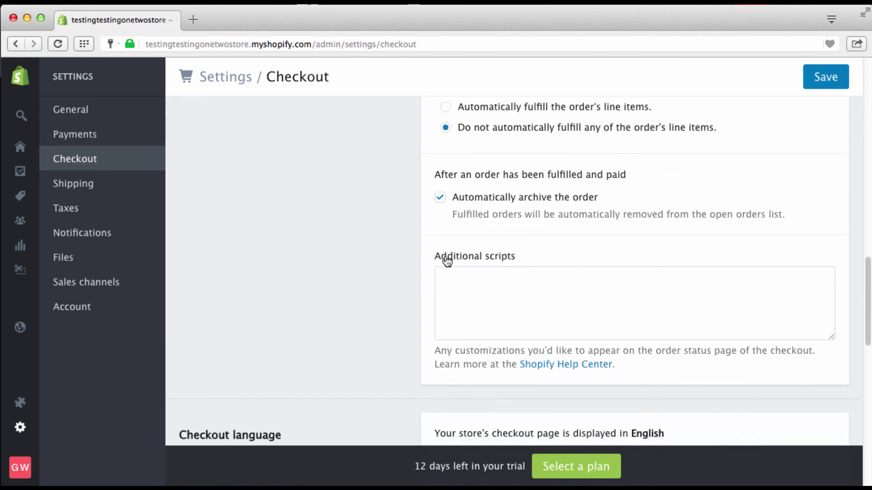
pyautogui.scroll(-1, 496, 284)
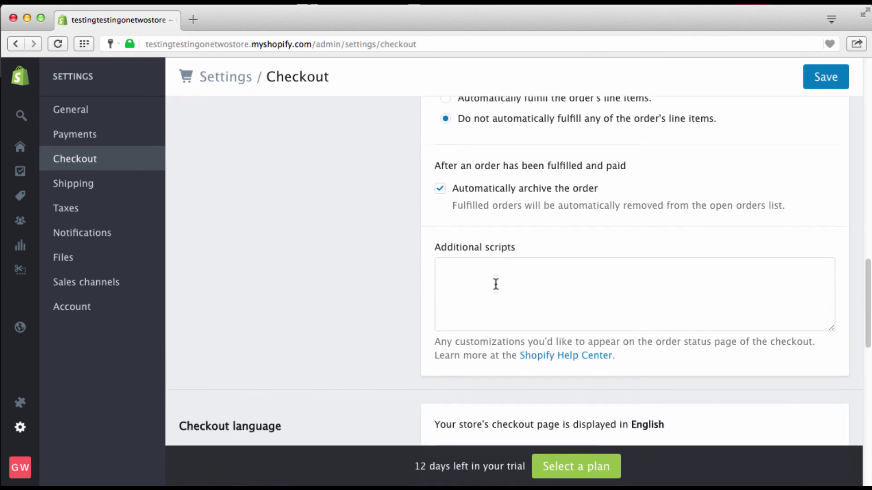
pyautogui.scroll(-3, 496, 284)
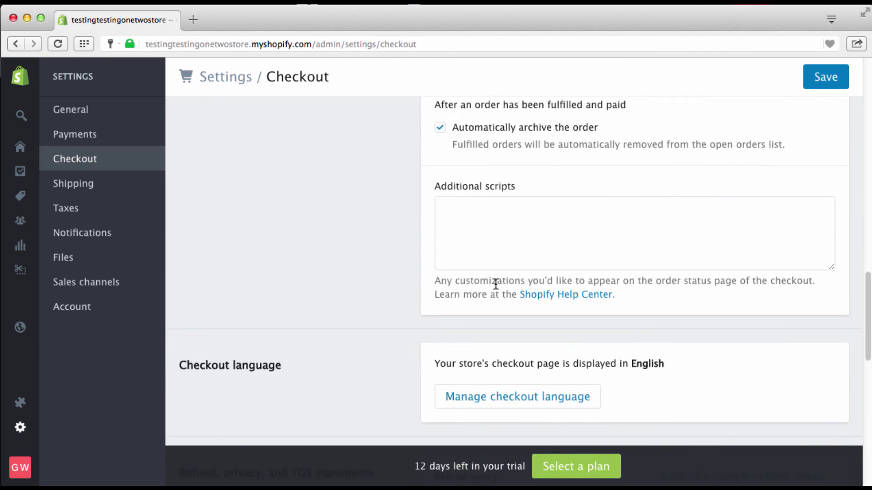
pyautogui.scroll(-4, 496, 285)
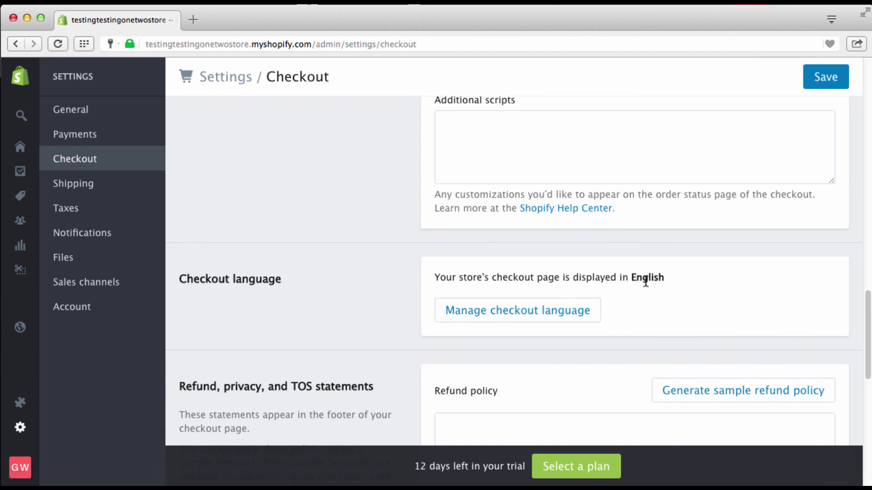
pyautogui.scroll(-1, 646, 282)
# Generate the sample refund policy in the refund, privacy and TOS statements section.
pyautogui.scroll(-10, 652, 282)
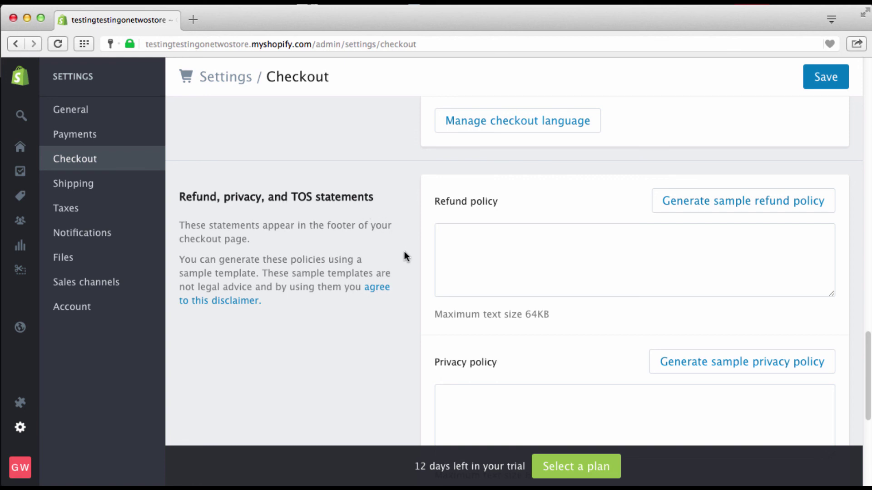
pyautogui.click(454, 241)
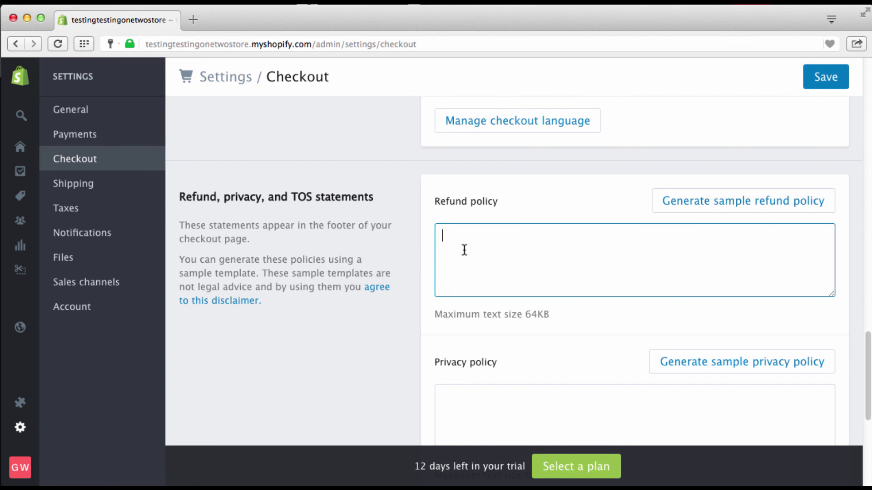
pyautogui.click(738, 204)
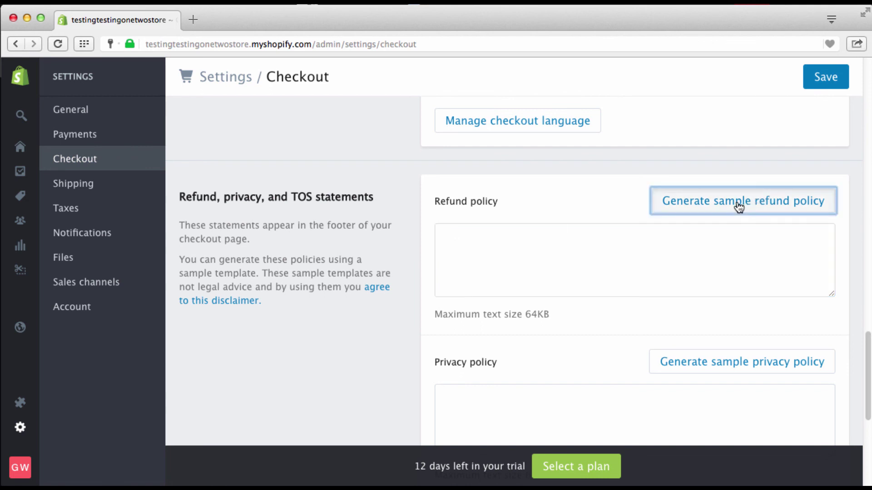
# Read through the opening return conditions of the generated refund policy text.
pyautogui.scroll(-1, 655, 289)
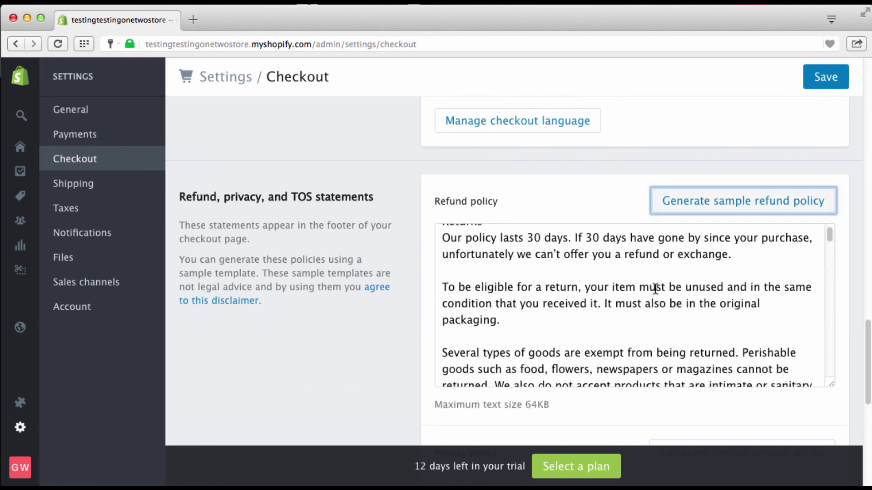
pyautogui.scroll(2, 656, 288)
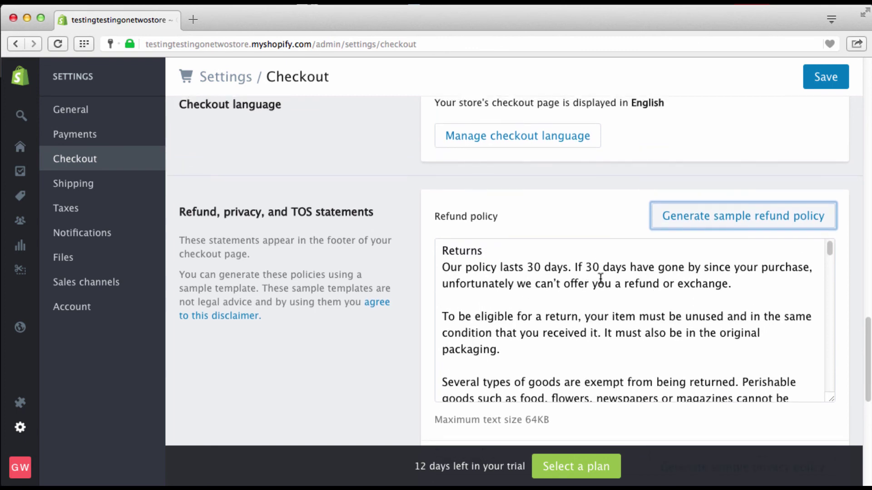
pyautogui.scroll(-1, 576, 275)
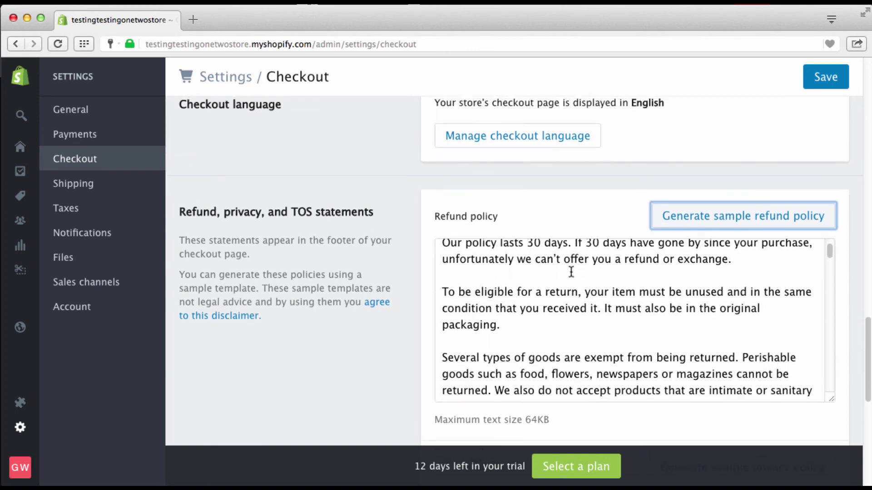
pyautogui.scroll(-1, 571, 272)
pyautogui.scroll(1, 571, 272)
pyautogui.scroll(-1, 571, 273)
pyautogui.scroll(1, 571, 272)
pyautogui.scroll(-1, 571, 273)
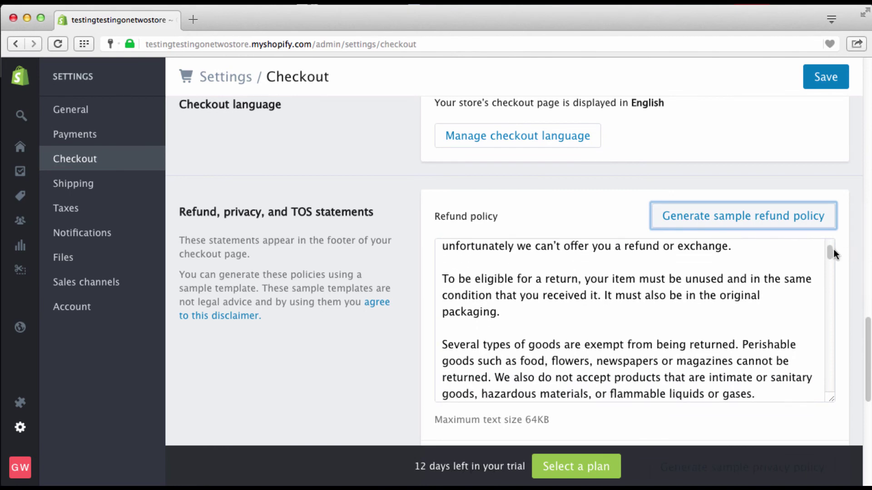
pyautogui.scroll(-1, 867, 336)
# Generate the sample privacy policy and look through its sections.
pyautogui.moveTo(868, 336); pyautogui.dragTo(868, 375)
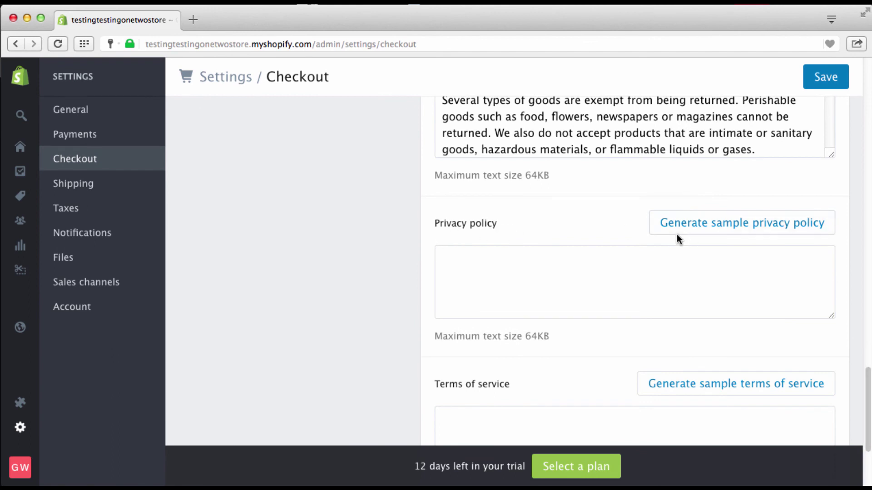
pyautogui.click(690, 227)
pyautogui.scroll(-2, 638, 275)
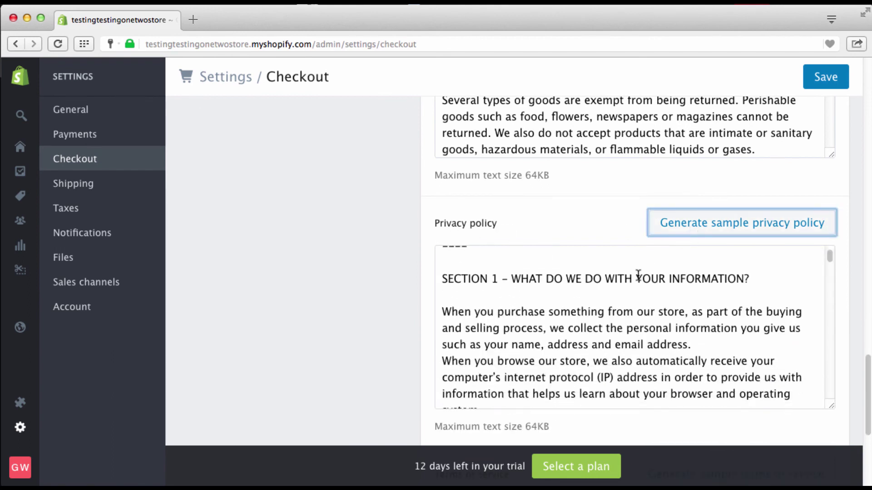
pyautogui.moveTo(830, 257); pyautogui.dragTo(830, 259)
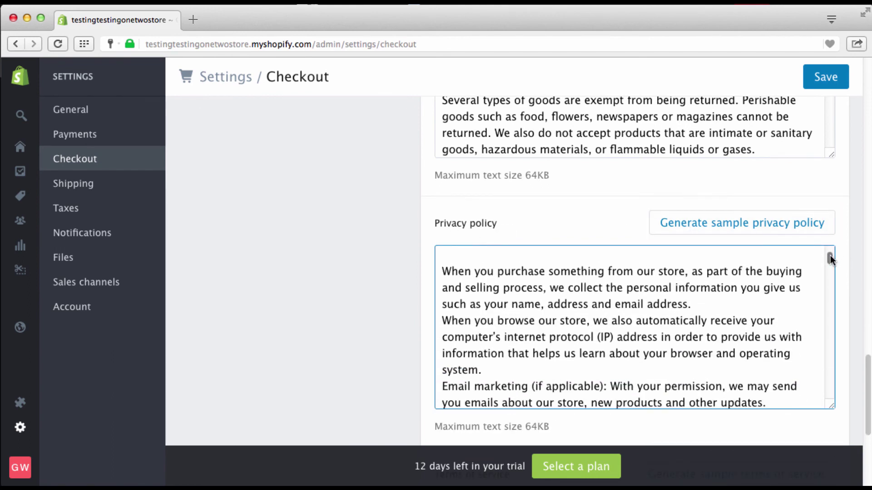
pyautogui.scroll(-5, 833, 288)
pyautogui.scroll(-3, 696, 296)
pyautogui.scroll(-4, 704, 300)
pyautogui.scroll(-4, 846, 368)
# Generate the sample terms of service and save the checkout settings.
pyautogui.scroll(-2, 846, 369)
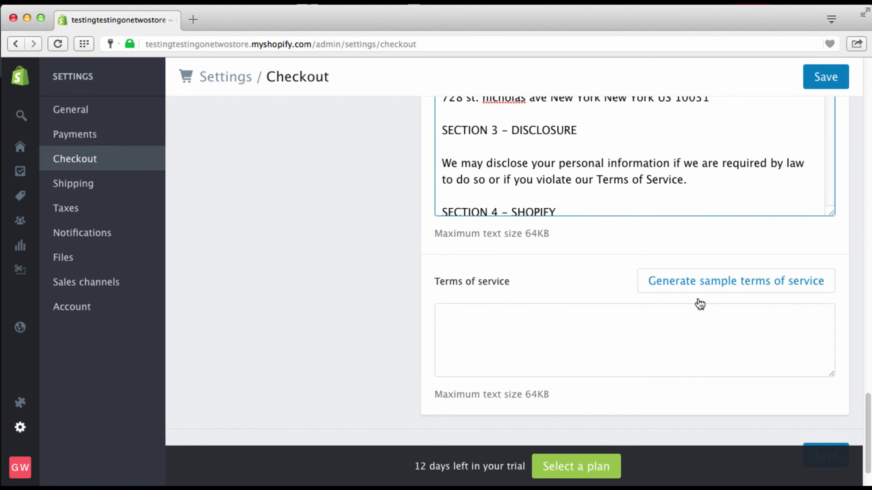
pyautogui.click(725, 286)
pyautogui.scroll(-2, 681, 353)
pyautogui.scroll(-5, 681, 353)
pyautogui.scroll(-10, 750, 364)
pyautogui.scroll(-12, 751, 363)
pyautogui.scroll(-3, 750, 363)
pyautogui.moveTo(866, 421); pyautogui.dragTo(867, 466)
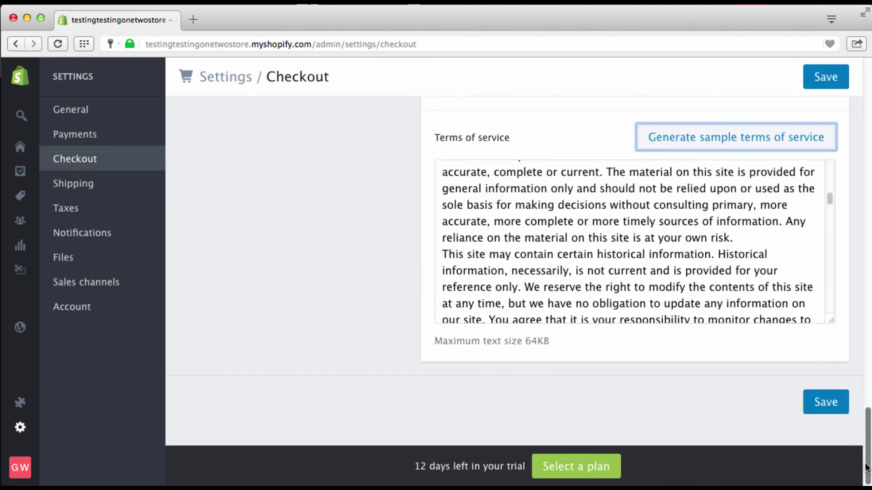
pyautogui.click(819, 400)
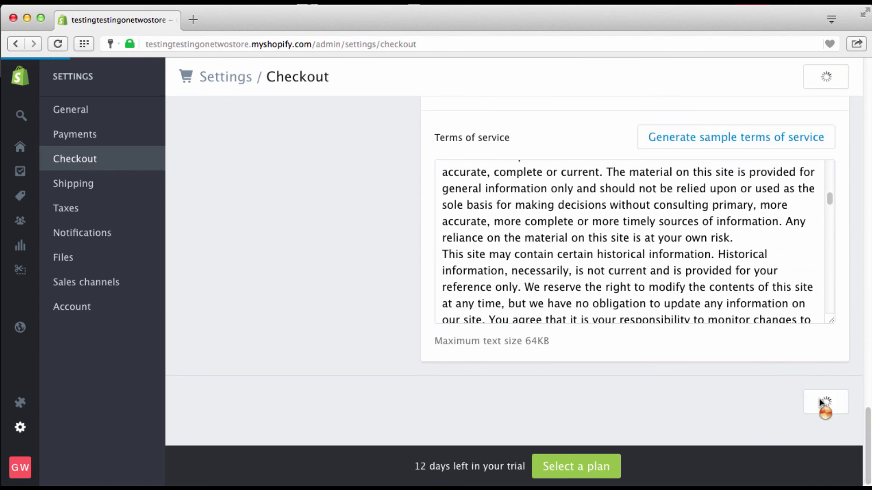